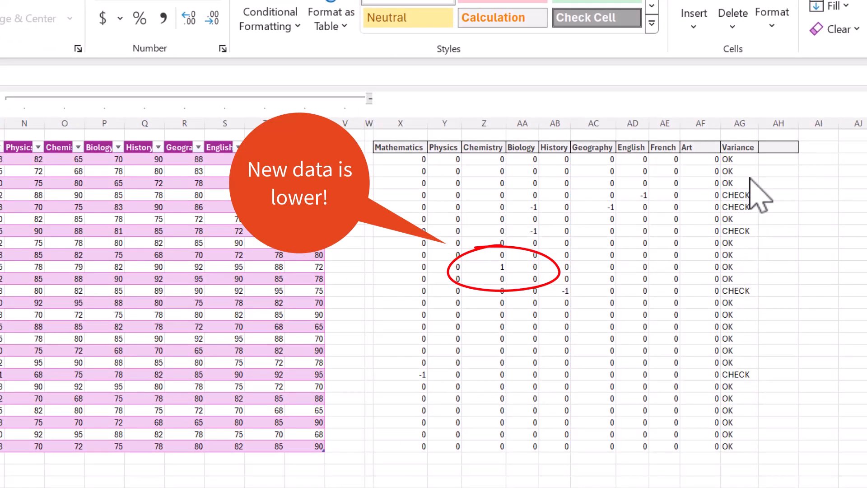
# Step: Wrap the X3#:AF3# range inside BYROW of the Variance formula in AG3 with a MAP function that applies ABS
pyautogui.click(746, 160)
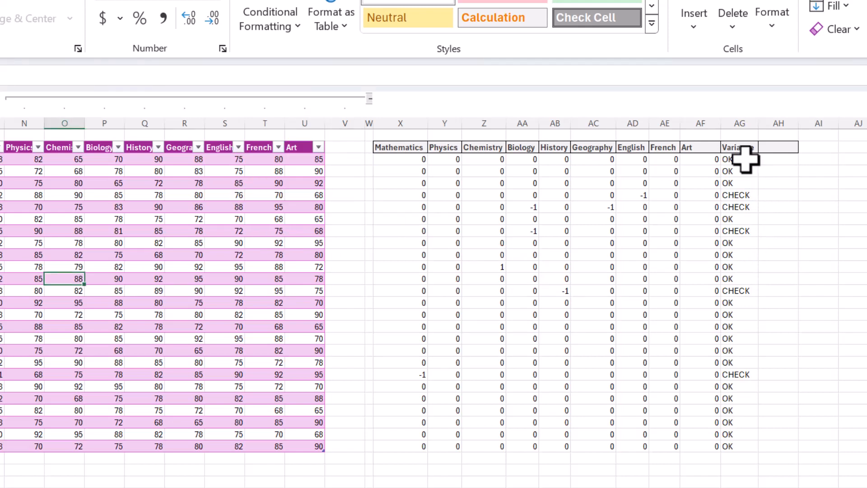
pyautogui.click(745, 159)
pyautogui.hotkey('ctrl', 'shift', 'Down')
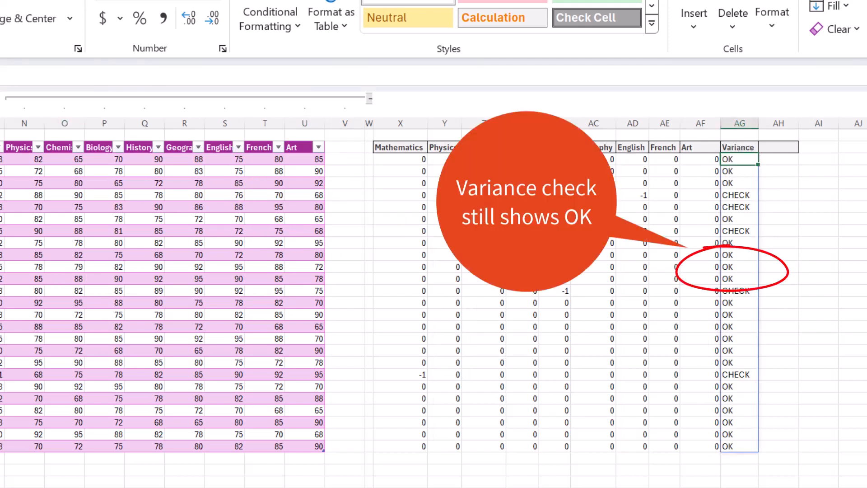
pyautogui.press('F2')
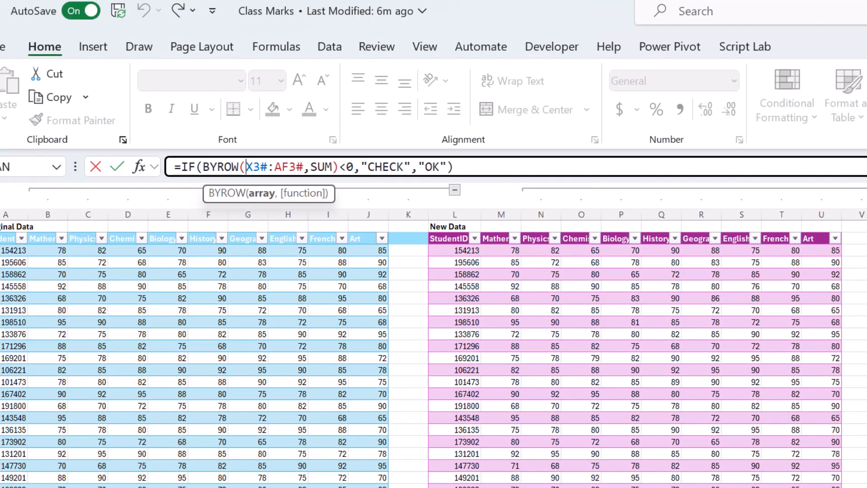
pyautogui.write('map')
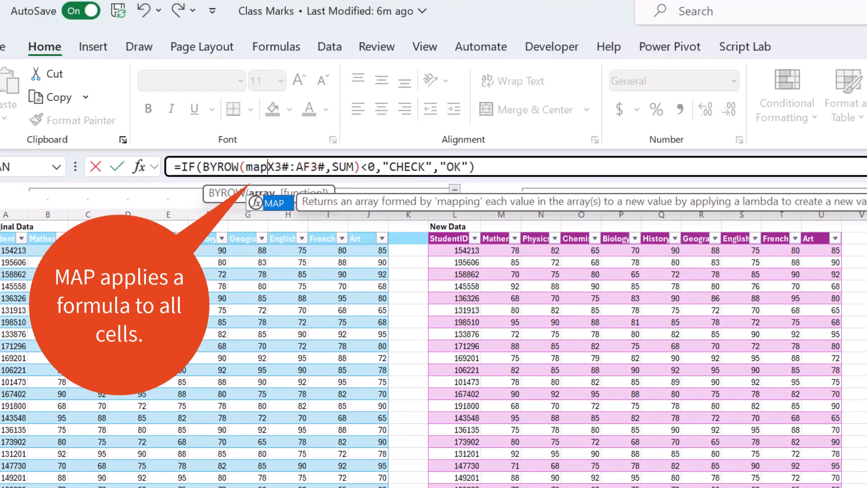
pyautogui.write('(')
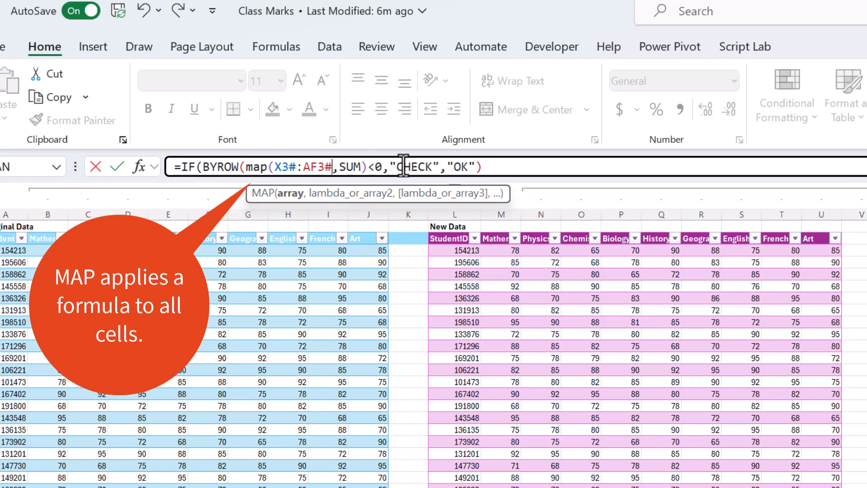
pyautogui.write(',')
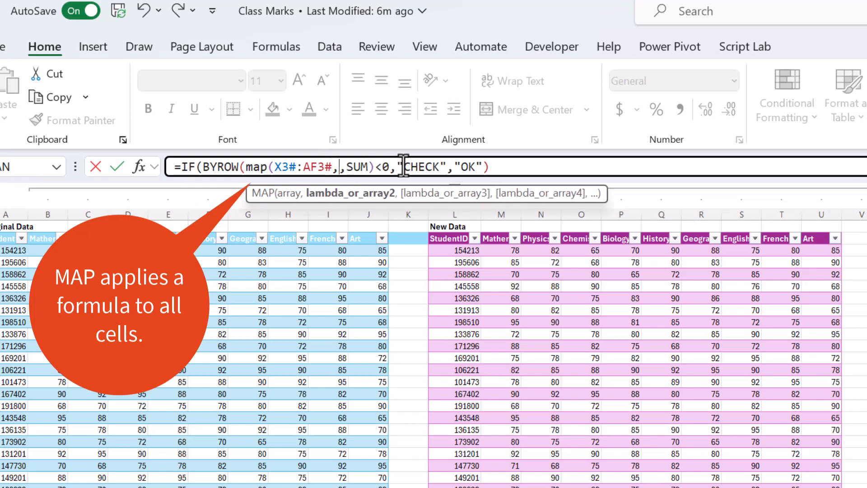
pyautogui.write('abs')
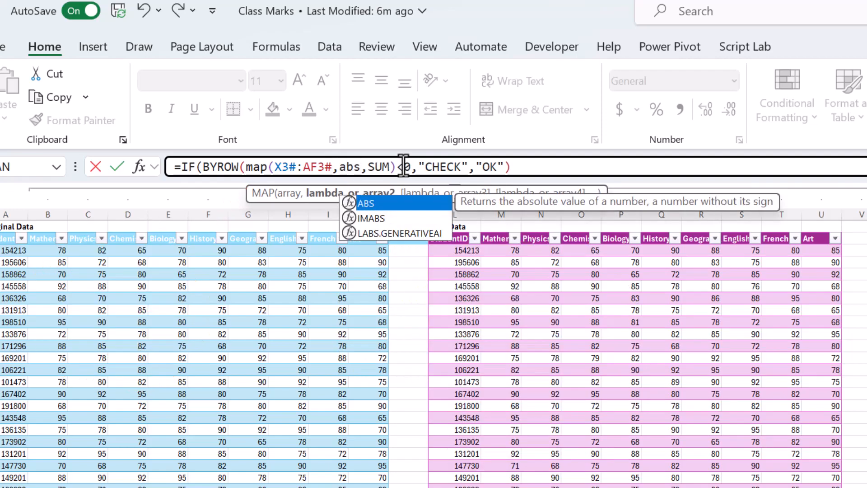
pyautogui.write(')')
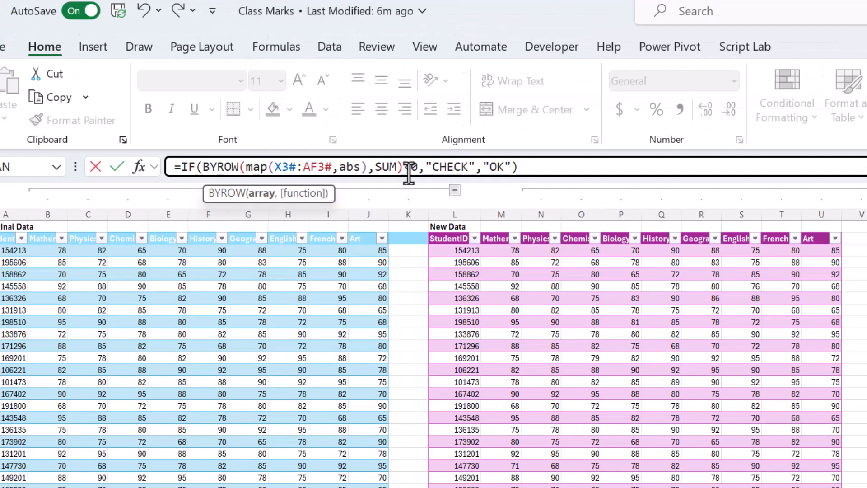
# Step: Change the Variance formula's comparison to >0 and commit the formula
pyautogui.click(249, 103)
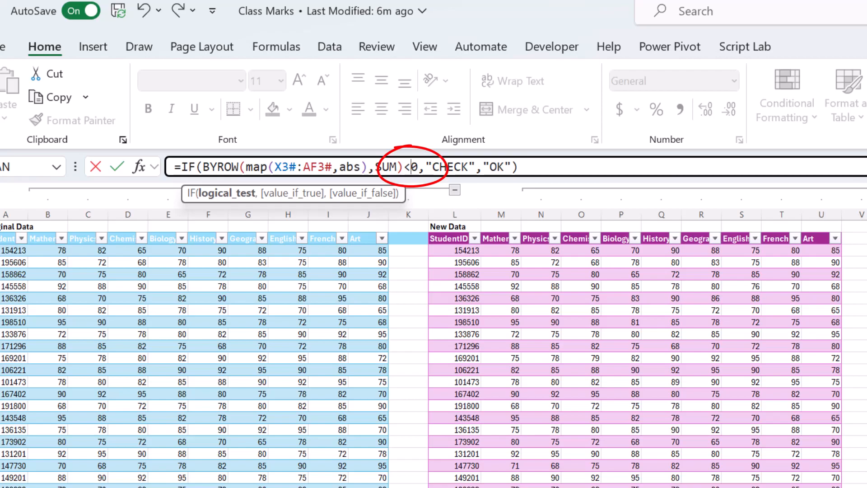
pyautogui.press('BackSpace')
pyautogui.write('>')
pyautogui.press('Return')
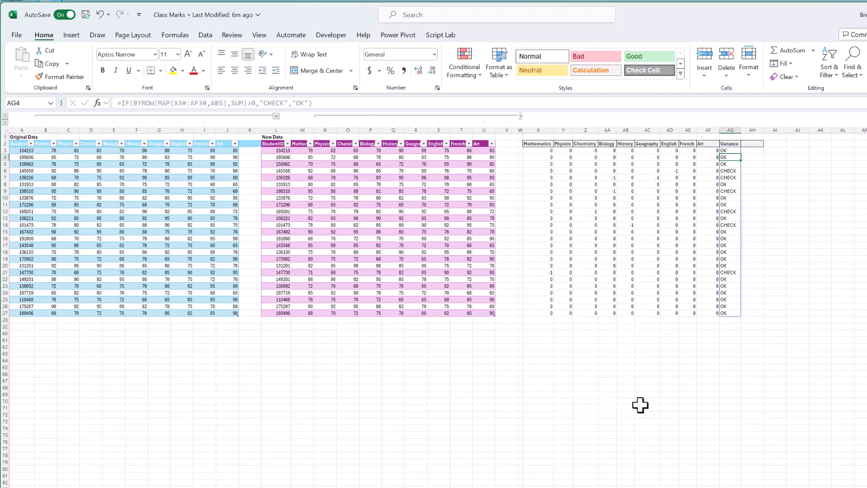
# Step: Unhide the hidden rows between rows 32 and 60
pyautogui.moveTo(5, 326); pyautogui.dragTo(6, 333)
pyautogui.rightClick(19, 331)
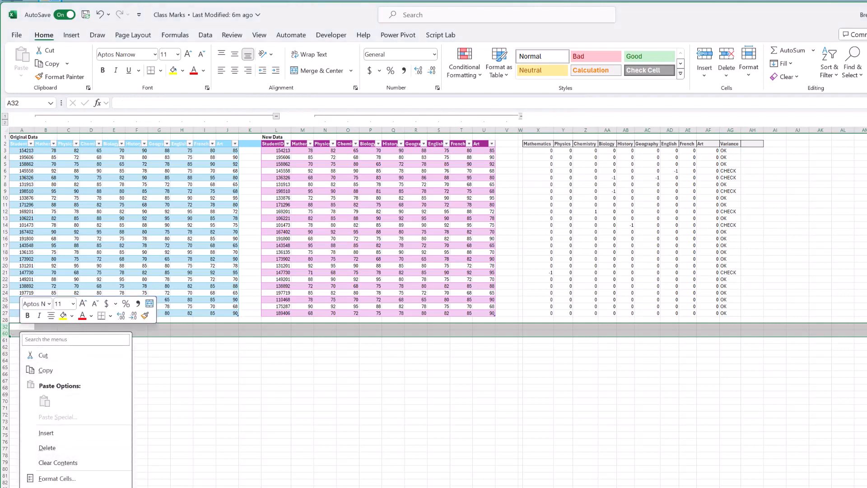
pyautogui.click(50, 487)
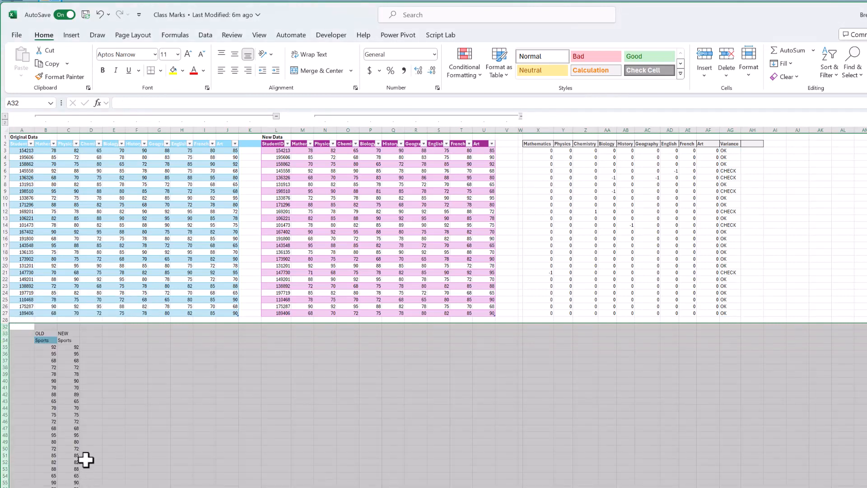
# Step: Copy the OLD Sports column starting at B34 into K2 as a new column of the Original Data table
pyautogui.click(45, 340)
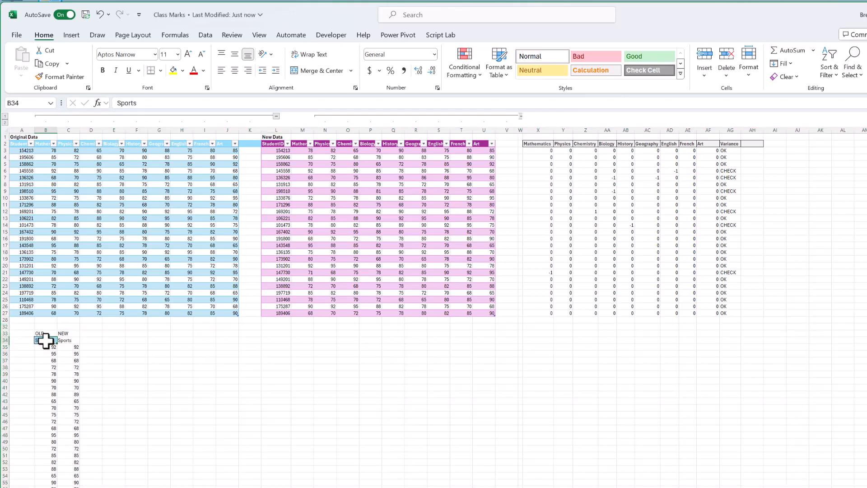
pyautogui.hotkey('ctrl', 'shift', 'Down')
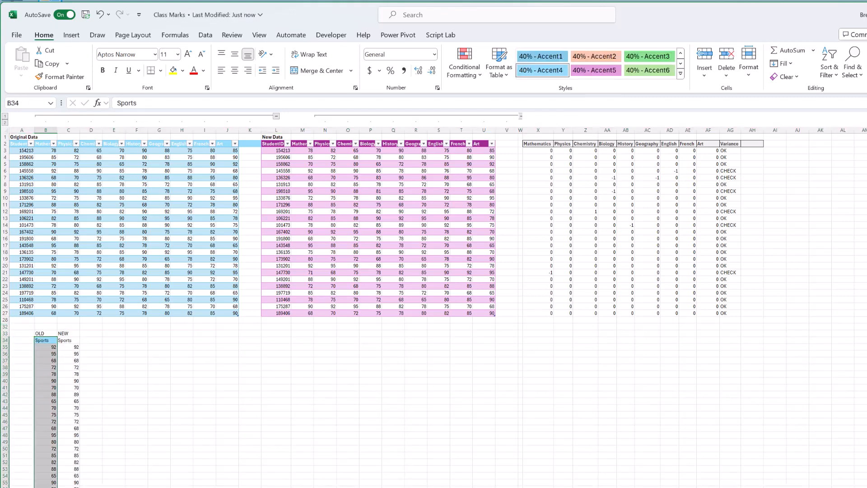
pyautogui.hotkey('ctrl', 'c')
pyautogui.click(250, 144)
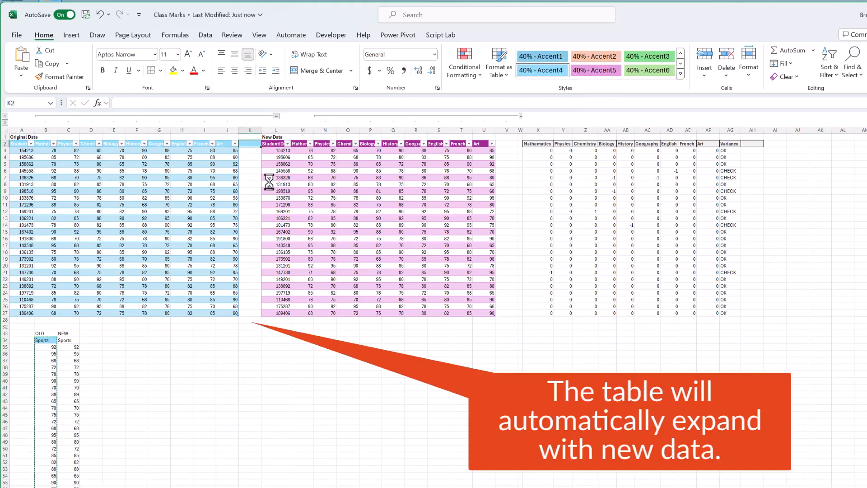
pyautogui.hotkey('ctrl', 'v')
# Step: Copy the NEW Sports column starting at C34 into V2 as a new column of the New Data table
pyautogui.click(68, 340)
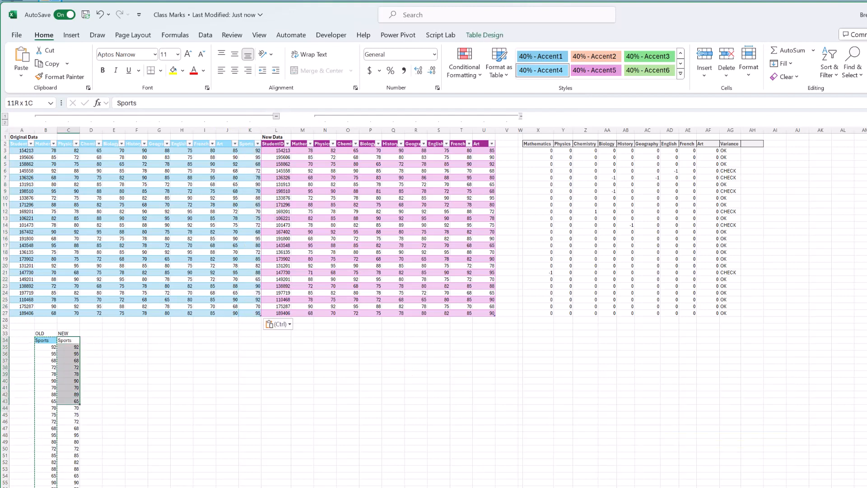
pyautogui.hotkey('ctrl', 'shift', 'Down')
pyautogui.hotkey('ctrl', 'c')
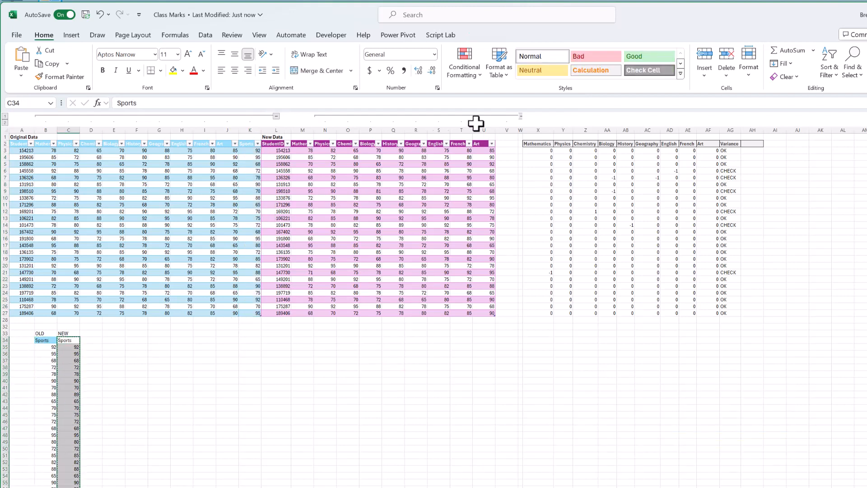
pyautogui.click(505, 145)
pyautogui.hotkey('ctrl', 'v')
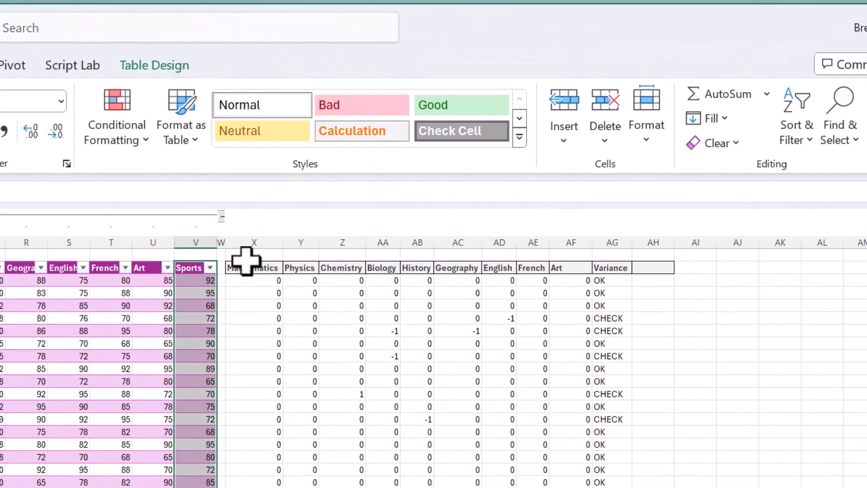
# Step: Clear the comparison headers in X2:AG2 and enter =DROP(OriginalData[#Headers],0,1) in X2
pyautogui.click(251, 265)
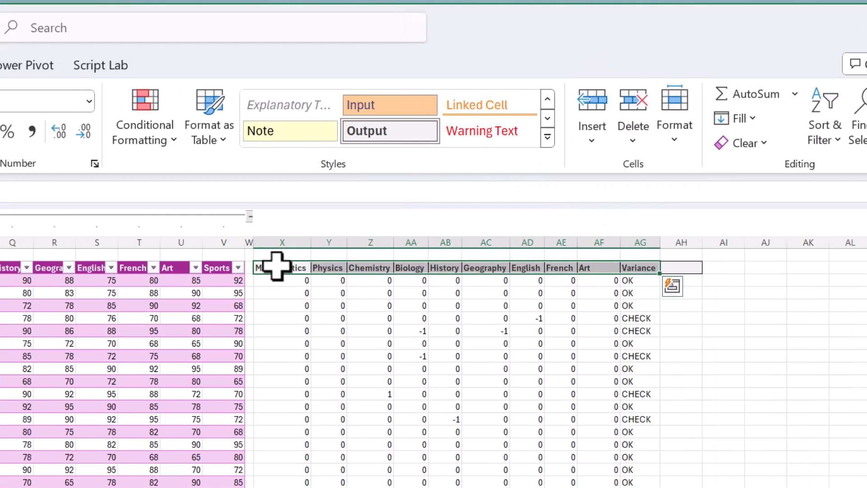
pyautogui.press('Right')
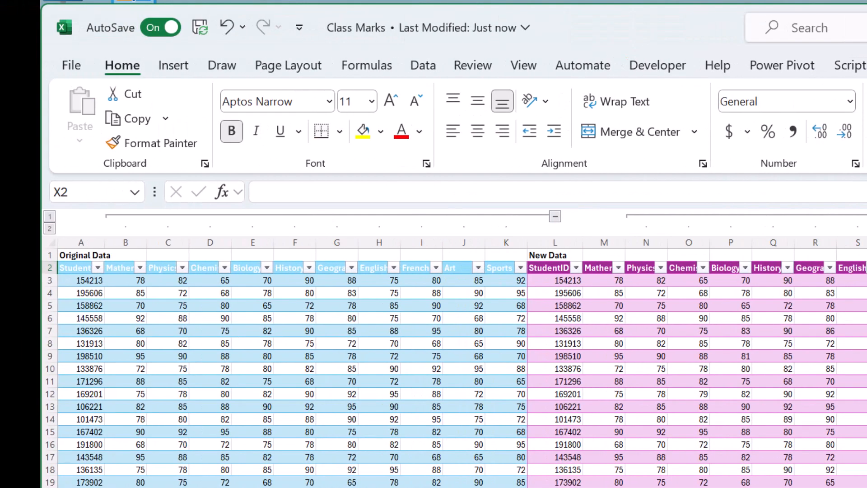
pyautogui.write('=')
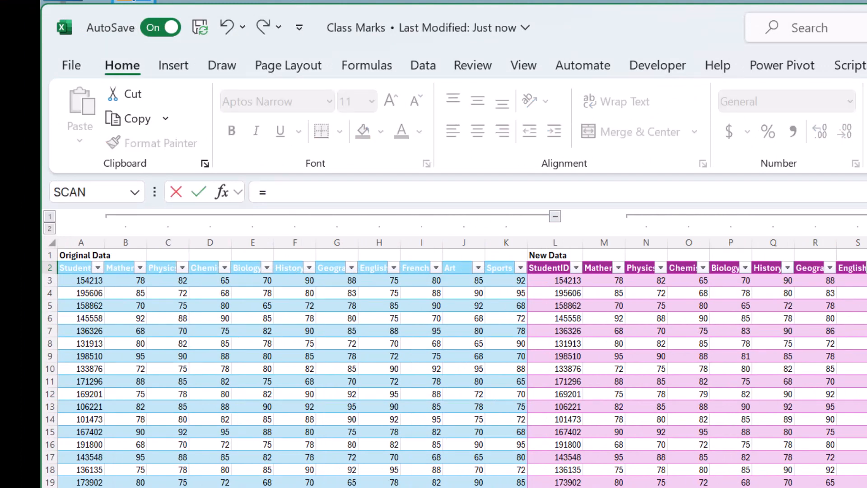
pyautogui.write('drop')
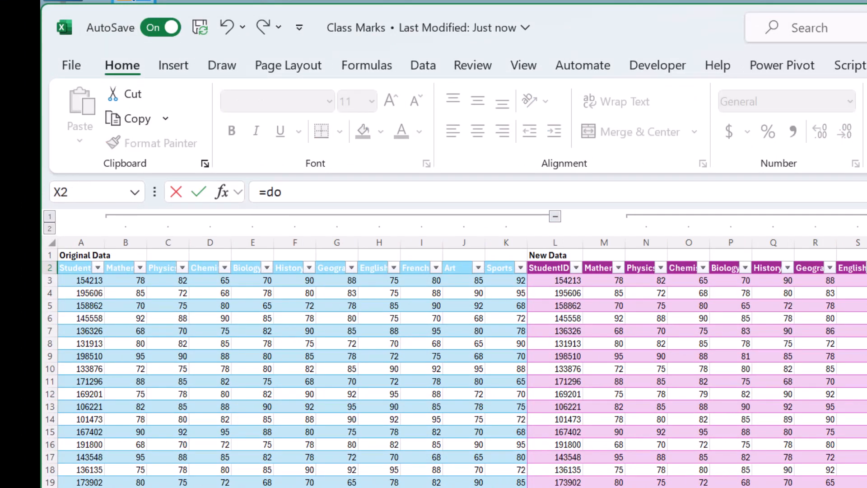
pyautogui.press('Tab')
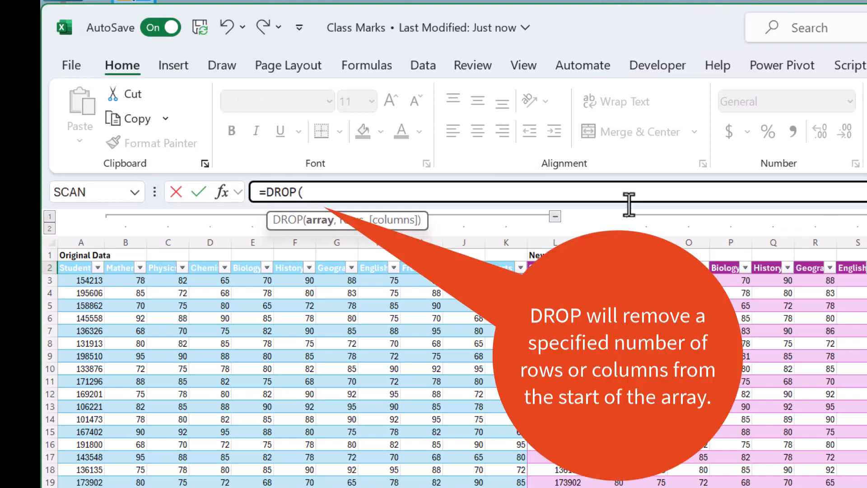
pyautogui.write('orig')
pyautogui.press('Tab')
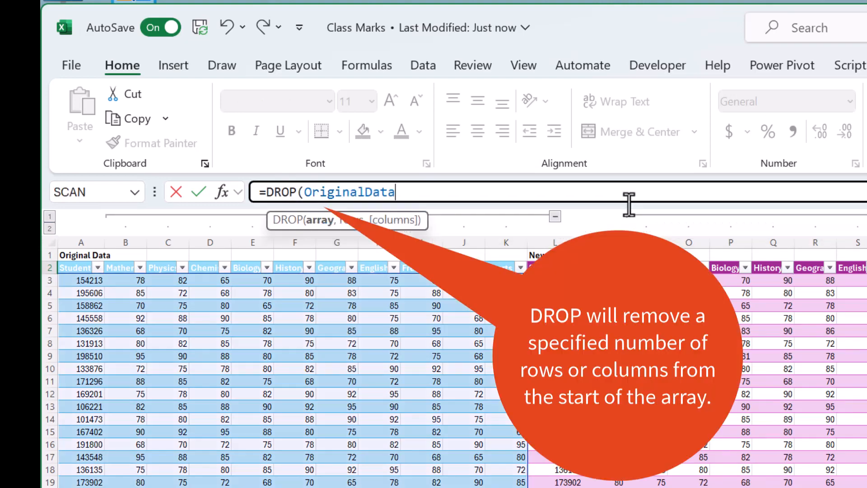
pyautogui.write('[#')
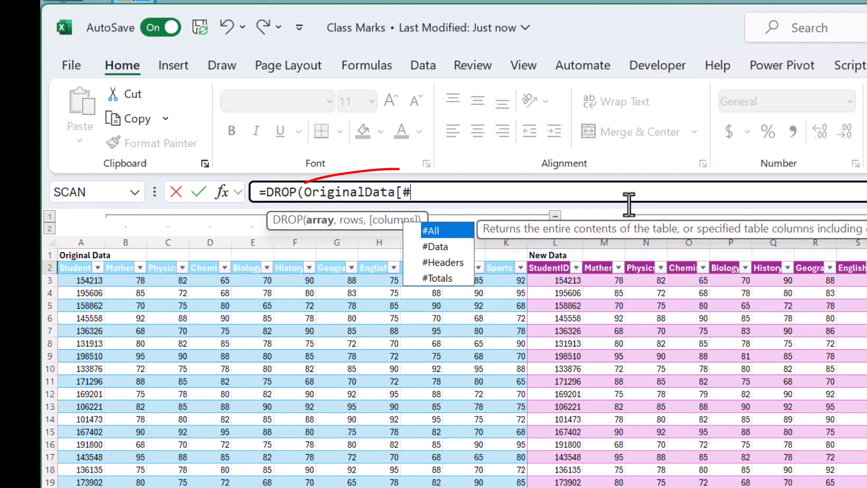
pyautogui.press('Down')
pyautogui.press('Down')
pyautogui.press('Tab')
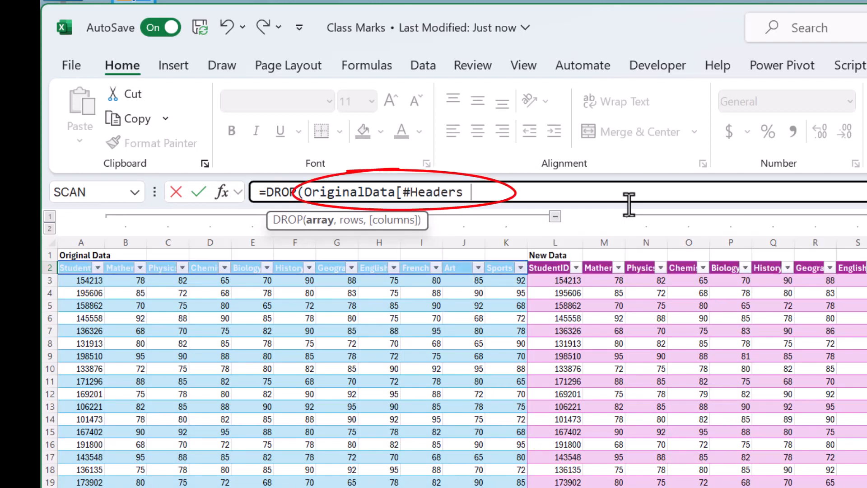
pyautogui.write(']')
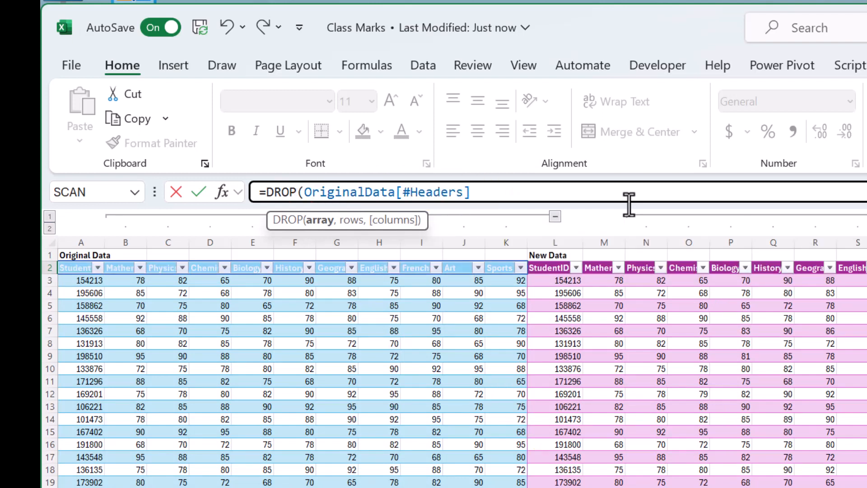
pyautogui.write(',')
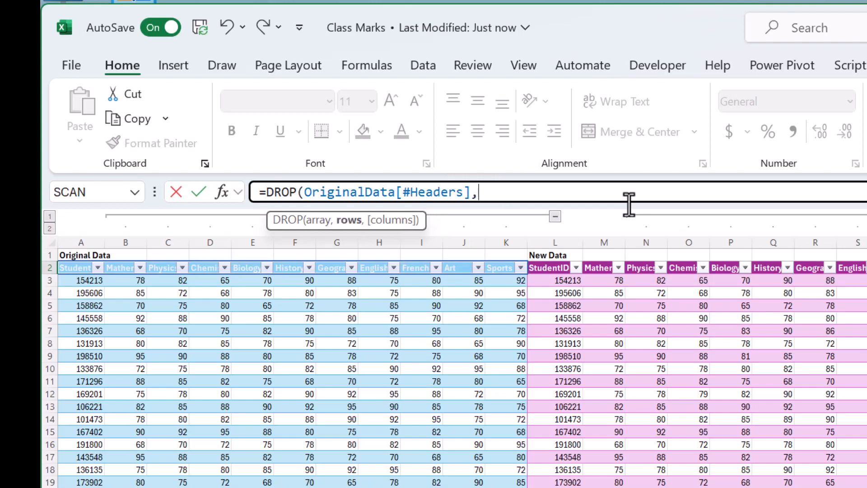
pyautogui.write('0')
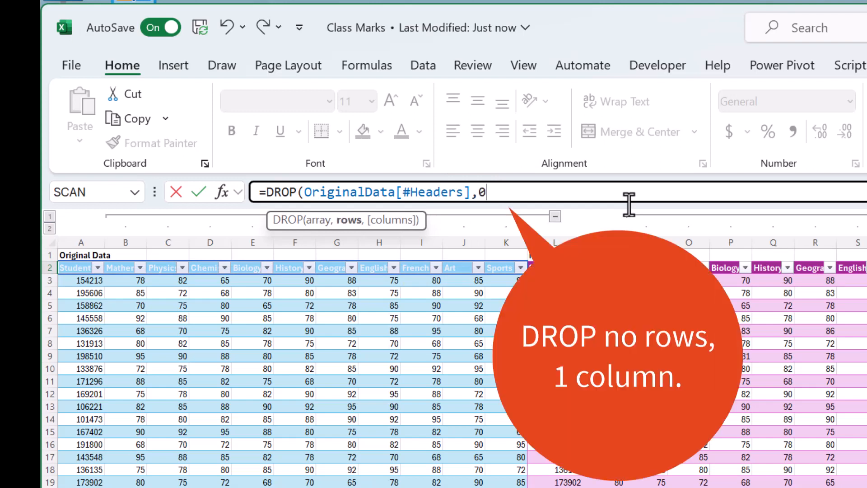
pyautogui.write(',1')
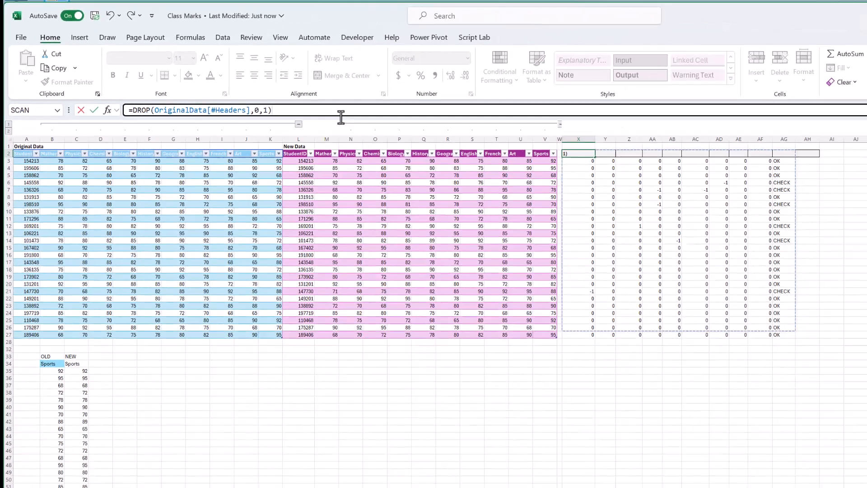
pyautogui.press('Return')
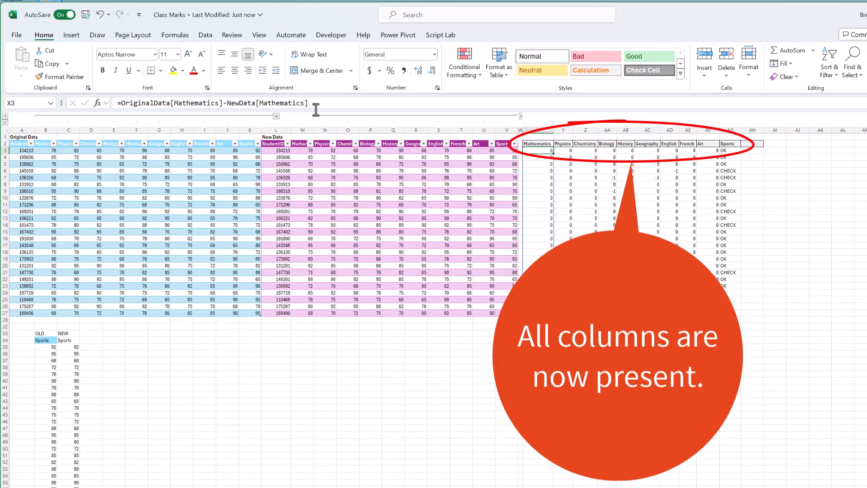
# Step: Wrap the header formula in X2 with HSTACK, appending a "Variance" column: =HSTACK(DROP(OriginalData[#Headers],0,1),"Variance")
pyautogui.press('Up')
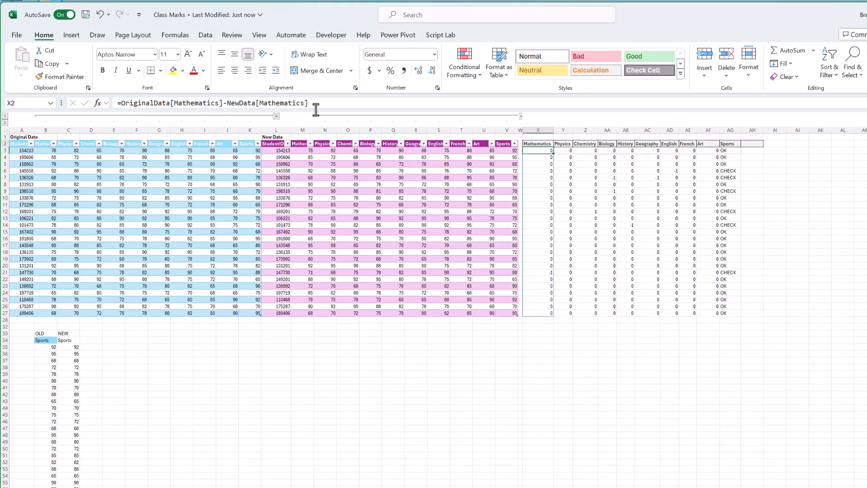
pyautogui.click(119, 103)
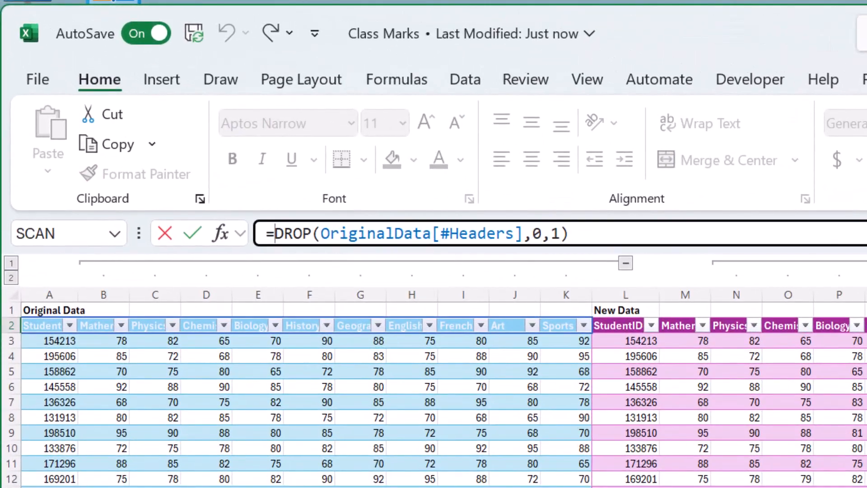
pyautogui.write('hst')
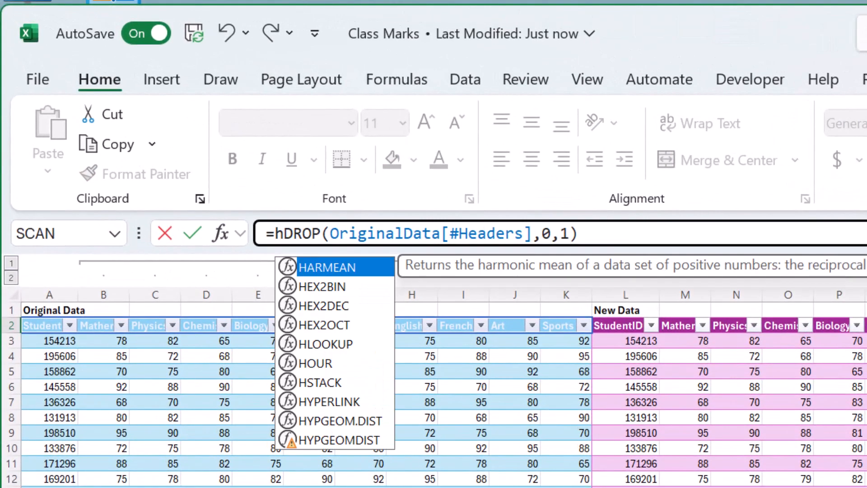
pyautogui.press('Tab')
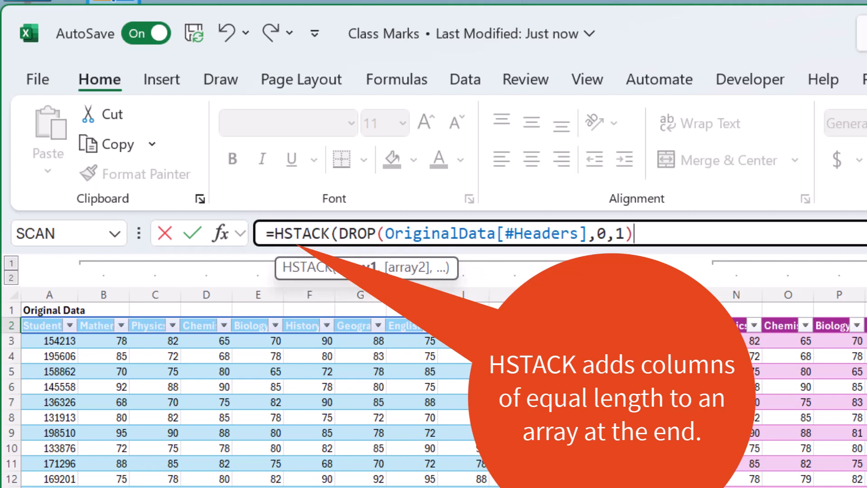
pyautogui.write(',')
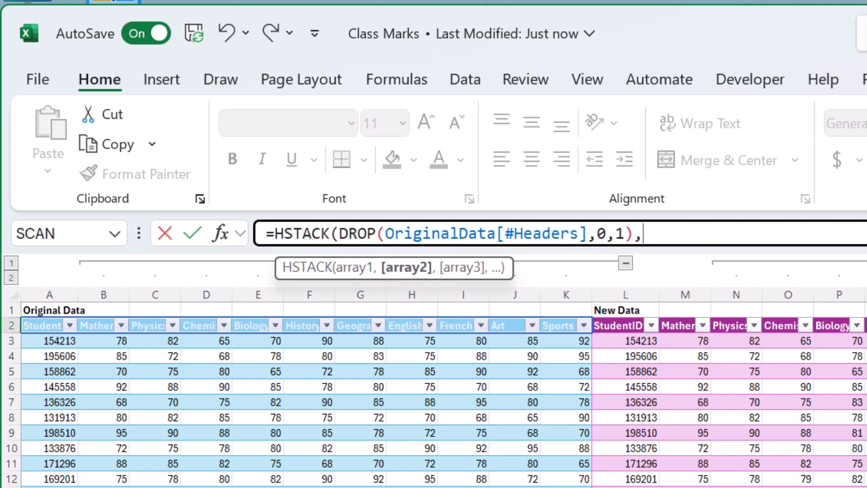
pyautogui.write('"')
pyautogui.write('Variance')
pyautogui.write(')')
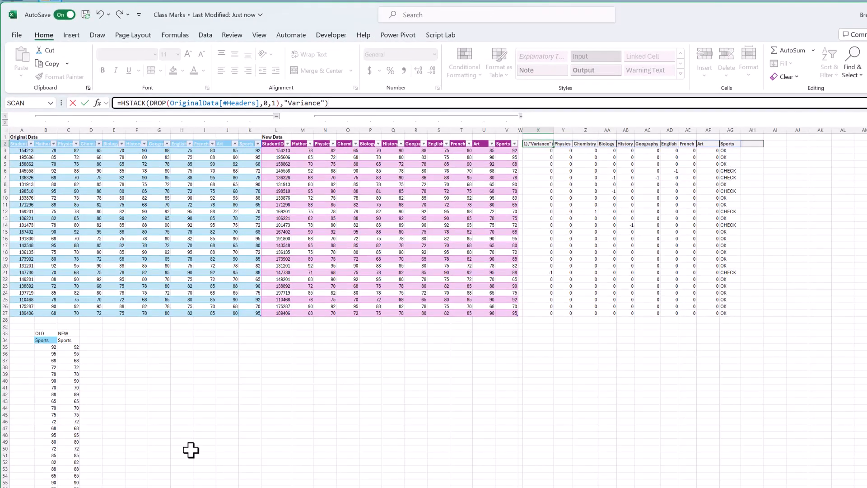
pyautogui.press('Return')
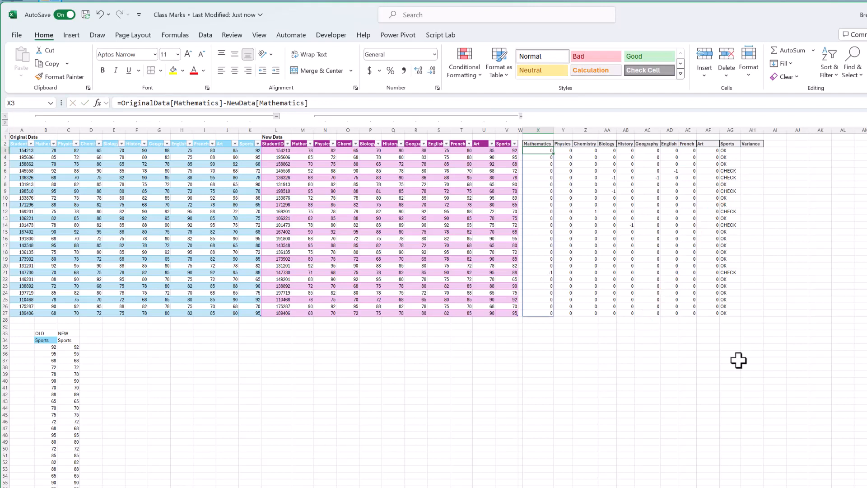
# Step: Move the CHECK/OK formula from AG3 to AH3, under the Variance header
pyautogui.click(736, 153)
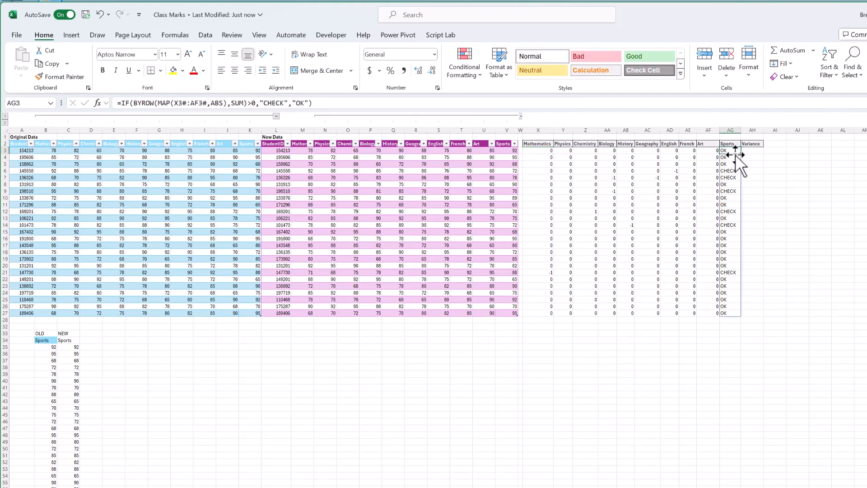
pyautogui.moveTo(736, 154); pyautogui.dragTo(754, 153)
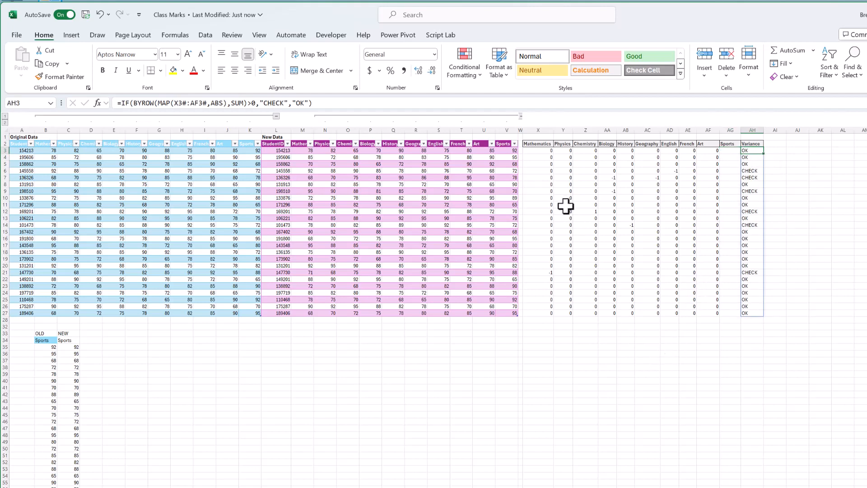
# Step: In the X3 formula, replace OriginalData[Mathematics] with DROP(OriginalData,0,1) to cover every subject column of the original table
pyautogui.click(537, 150)
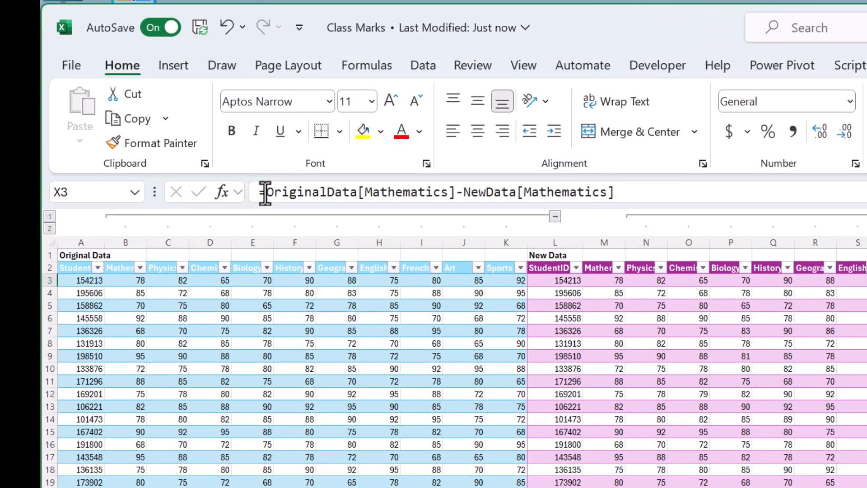
pyautogui.click(235, 173)
pyautogui.write('drop(')
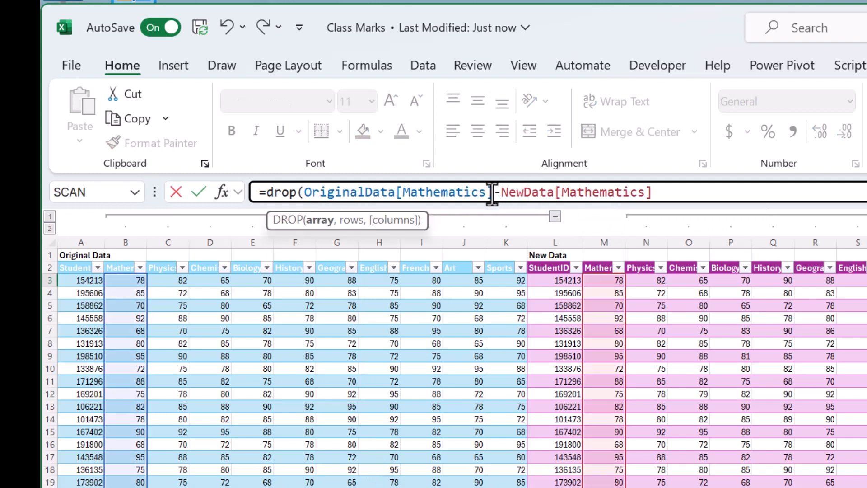
pyautogui.moveTo(492, 192); pyautogui.dragTo(395, 190)
pyautogui.press('BackSpace')
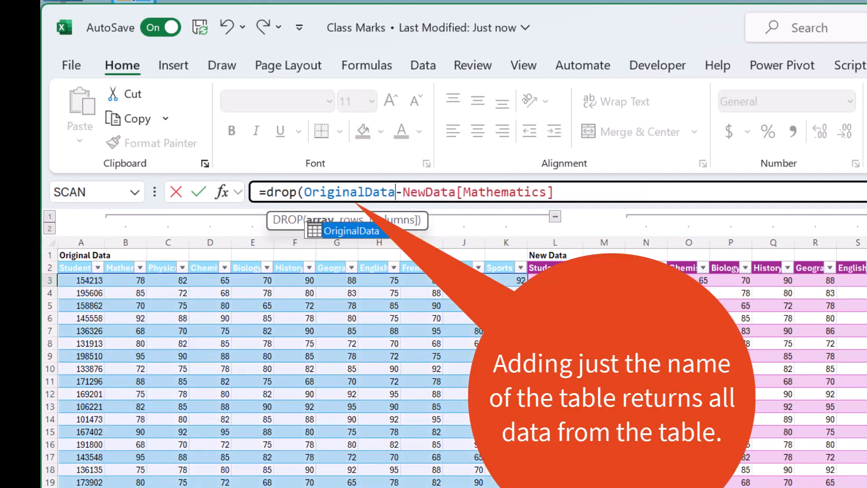
pyautogui.write(',0')
pyautogui.write(',1)')
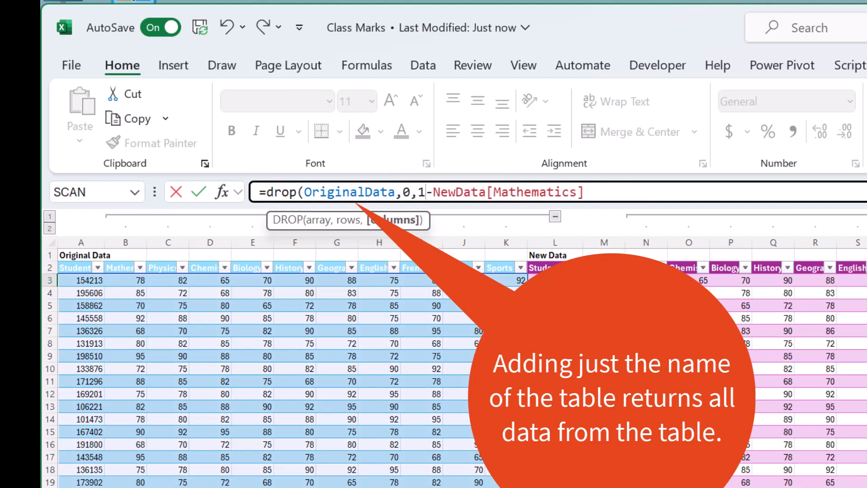
# Step: Replace NewData[Mathematics] in the X3 formula with DROP(NewData,0,1) and commit the formula
pyautogui.hotkey('shift', 'End')
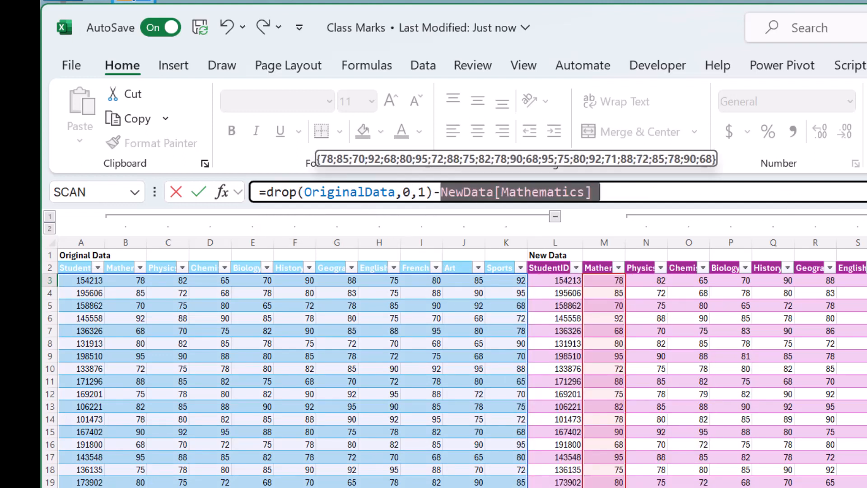
pyautogui.write('drop(')
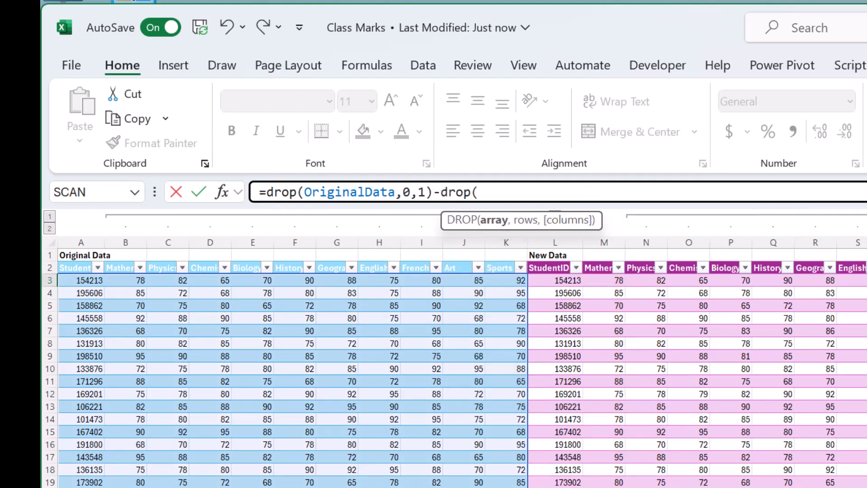
pyautogui.write('new')
pyautogui.press('Tab')
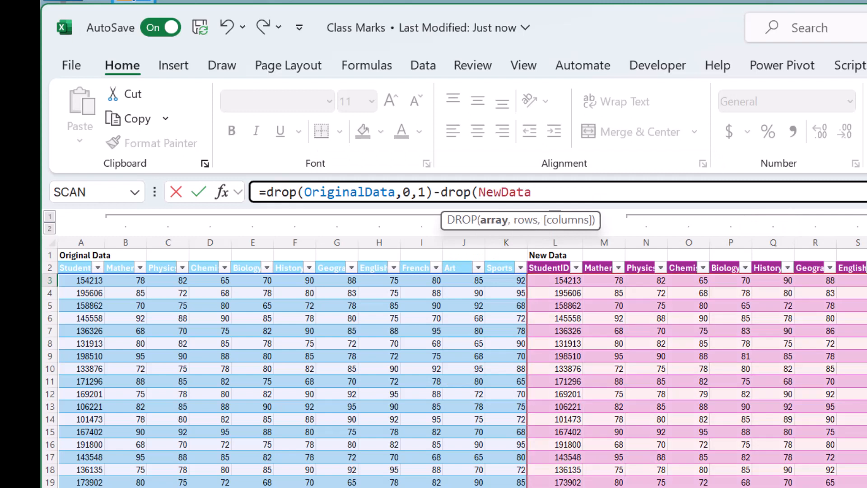
pyautogui.write(',0,1')
pyautogui.write(')')
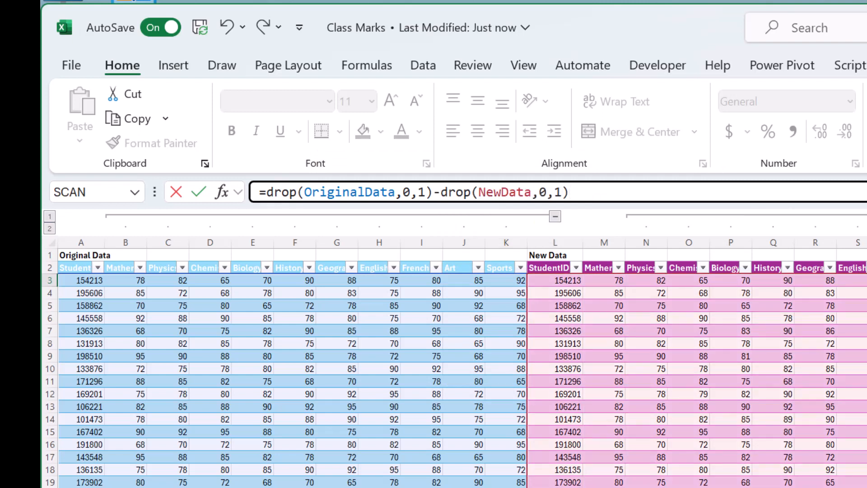
pyautogui.press('Return')
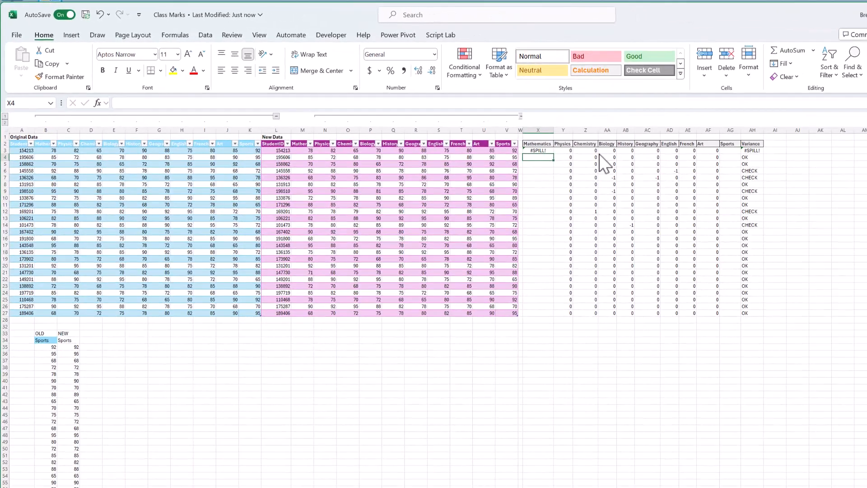
# Step: Clear the old per-subject difference formulas in Y3:AF3, from Physics to Art, that block the X3 array
pyautogui.press('Up')
pyautogui.press('Right')
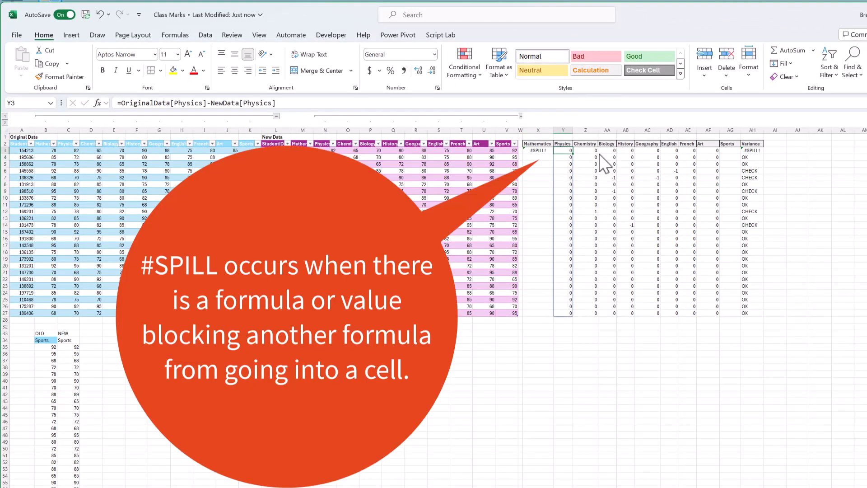
pyautogui.hotkey('shift', 'Right')
pyautogui.hotkey('shift', 'Right')
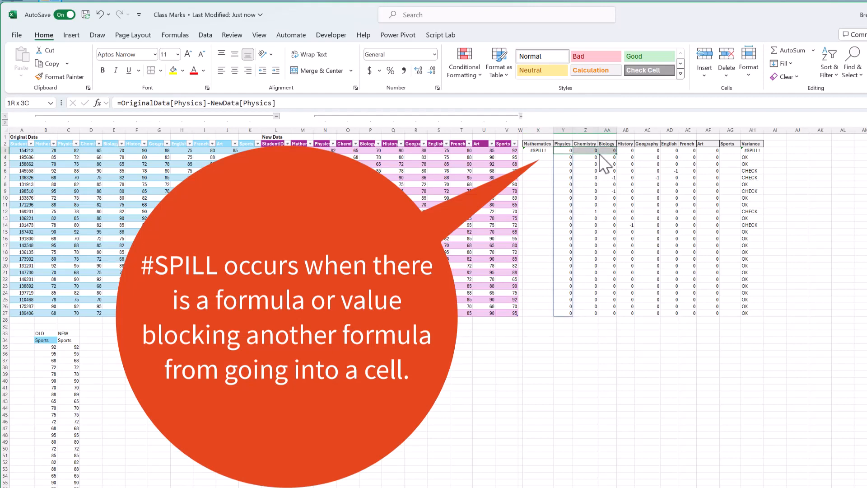
pyautogui.hotkey('shift', 'Right')
pyautogui.hotkey('shift', 'Right')
pyautogui.hotkey('shift', 'Right')
pyautogui.hotkey('shift', 'Right')
pyautogui.hotkey('shift', 'Right')
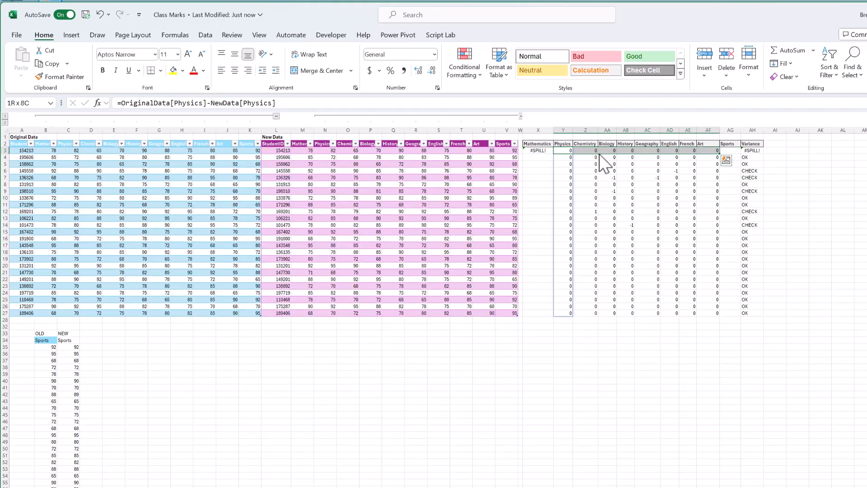
pyautogui.press('Delete')
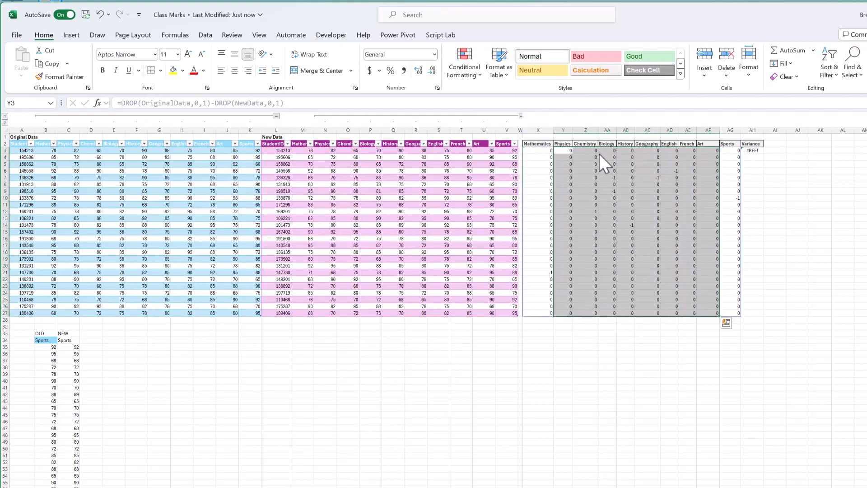
# Step: Remove :AF3# from the Variance formula in AH3, making it =IF(BYROW(MAP(X3#,ABS),SUM)>0,"CHECK","OK")
pyautogui.press('Right')
pyautogui.press('Right')
pyautogui.press('Right')
pyautogui.press('Right')
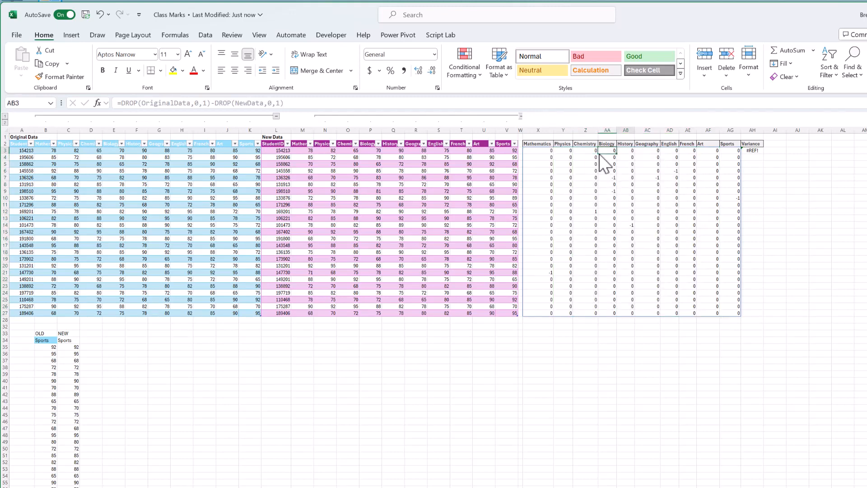
pyautogui.press('Right')
pyautogui.press('Right')
pyautogui.press('Right')
pyautogui.press('Right')
pyautogui.press('Right')
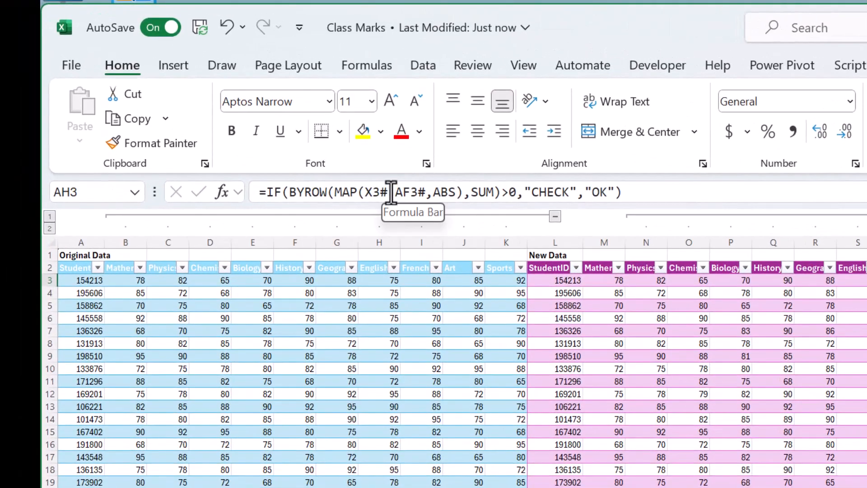
pyautogui.moveTo(388, 192); pyautogui.dragTo(425, 192)
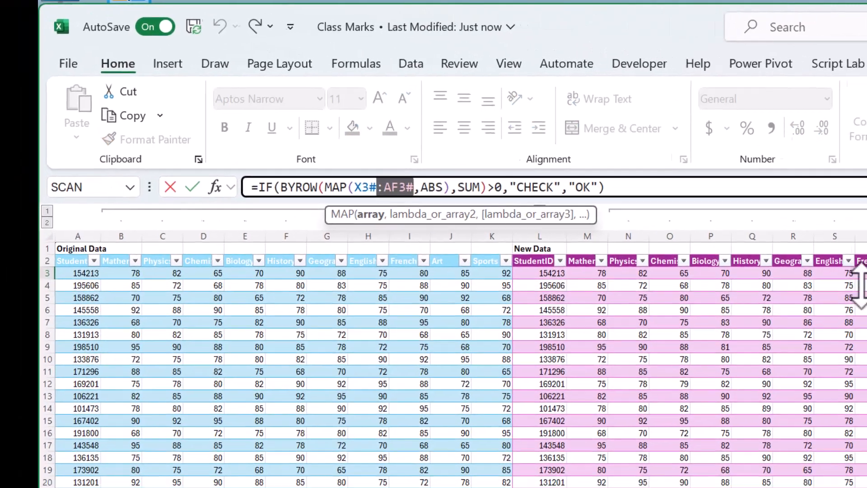
pyautogui.press('BackSpace')
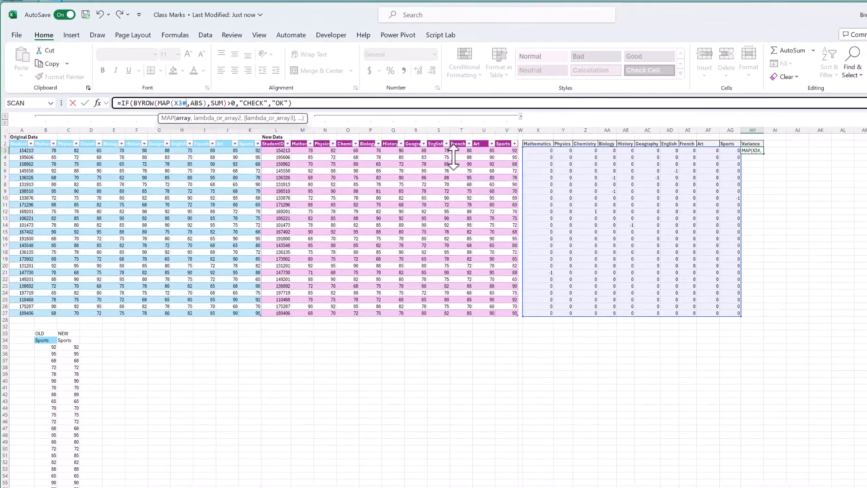
pyautogui.press('Return')
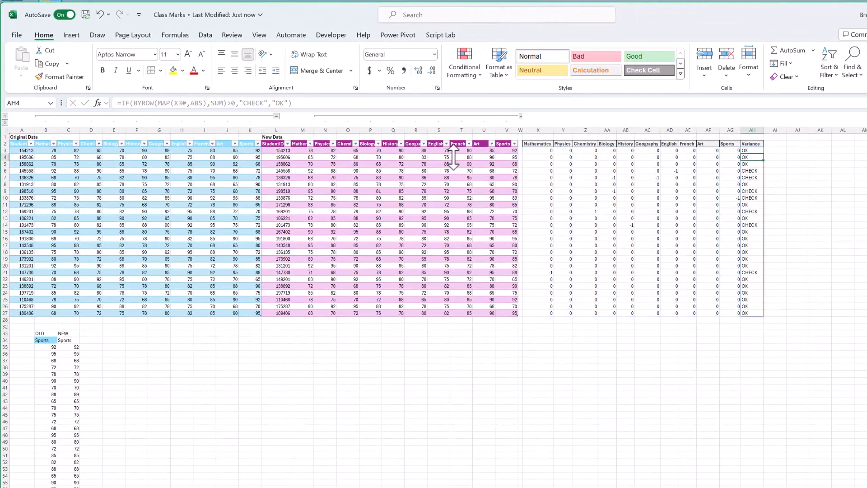